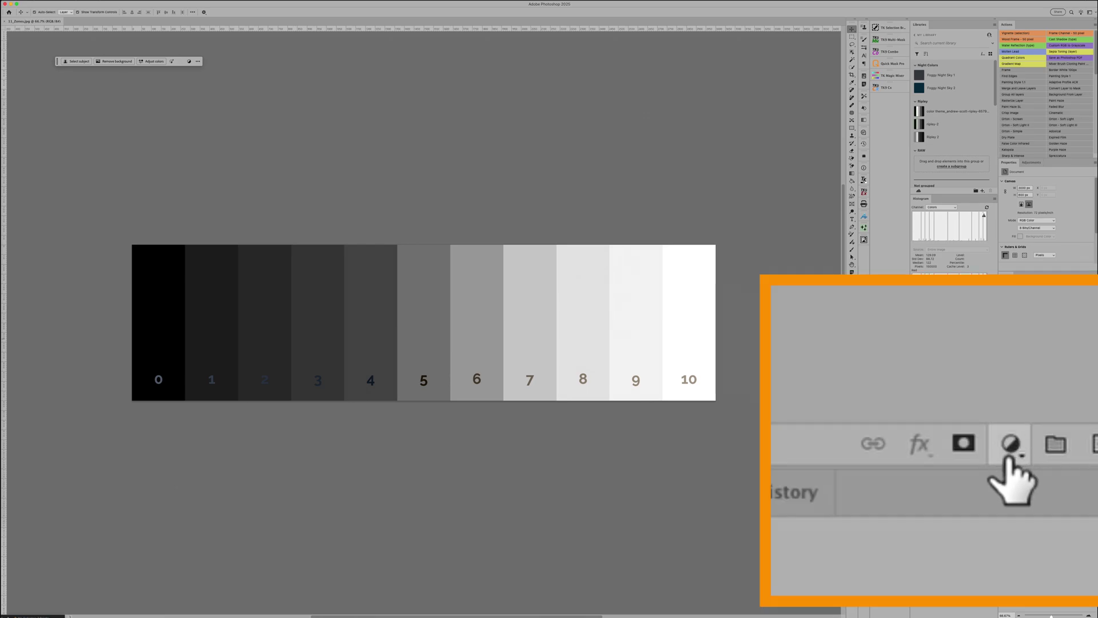
# Step: Add a Solid Color fill layer above the Background and set its colour to bright red
pyautogui.click(1007, 455)
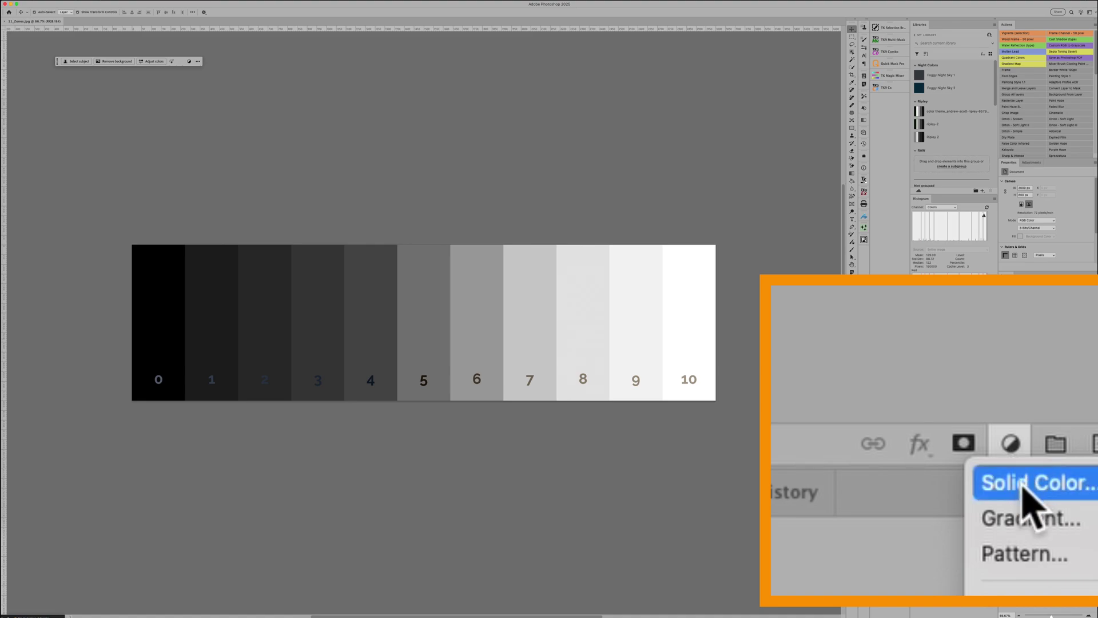
pyautogui.click(1024, 485)
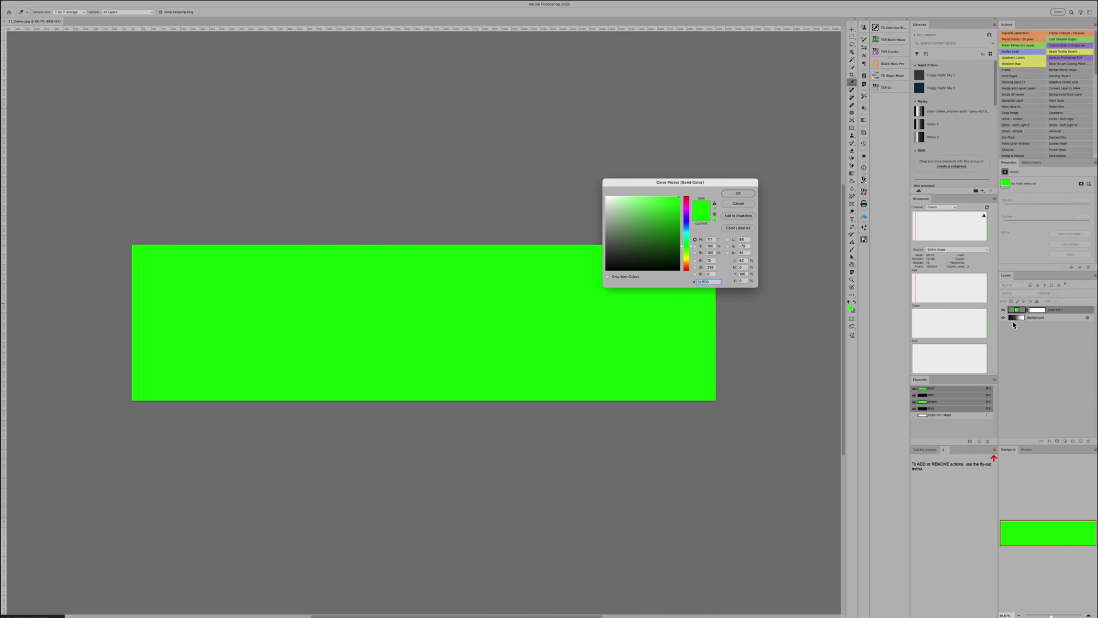
pyautogui.click(606, 230)
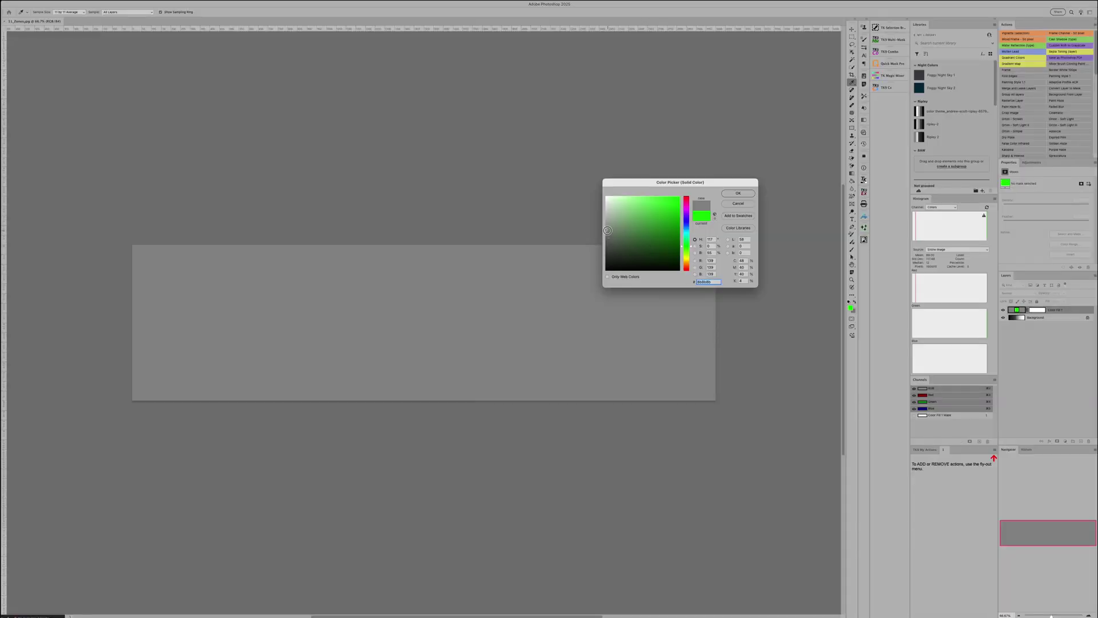
pyautogui.moveTo(688, 211); pyautogui.dragTo(690, 190)
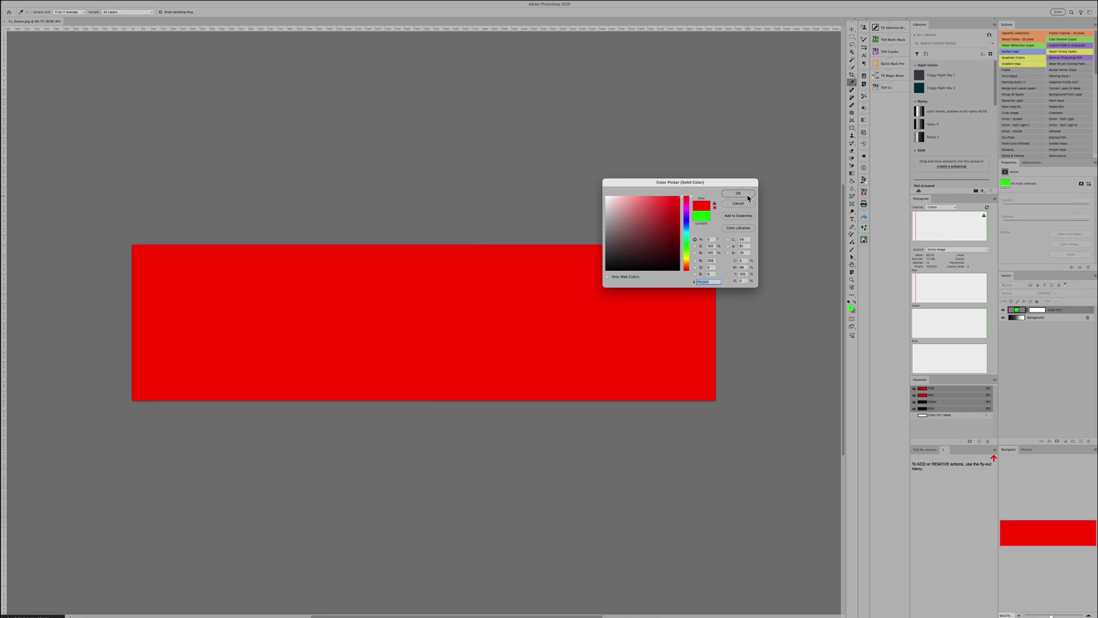
pyautogui.click(738, 194)
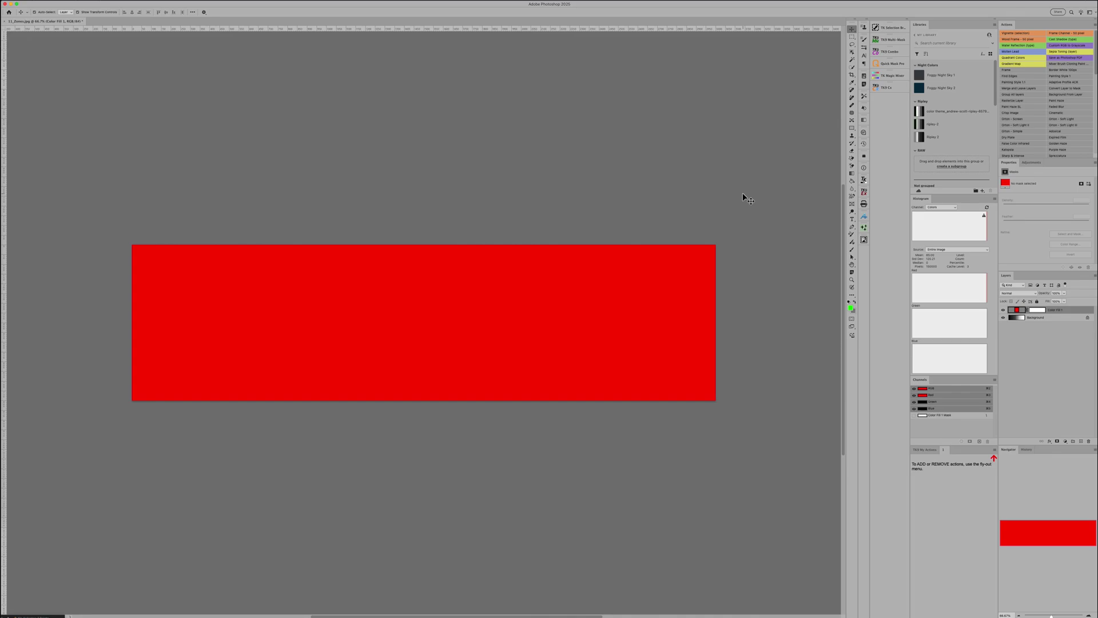
# Step: Set the red fill layer's blend mode to Darken
pyautogui.click(1011, 294)
pyautogui.click(1012, 294)
pyautogui.click(1009, 294)
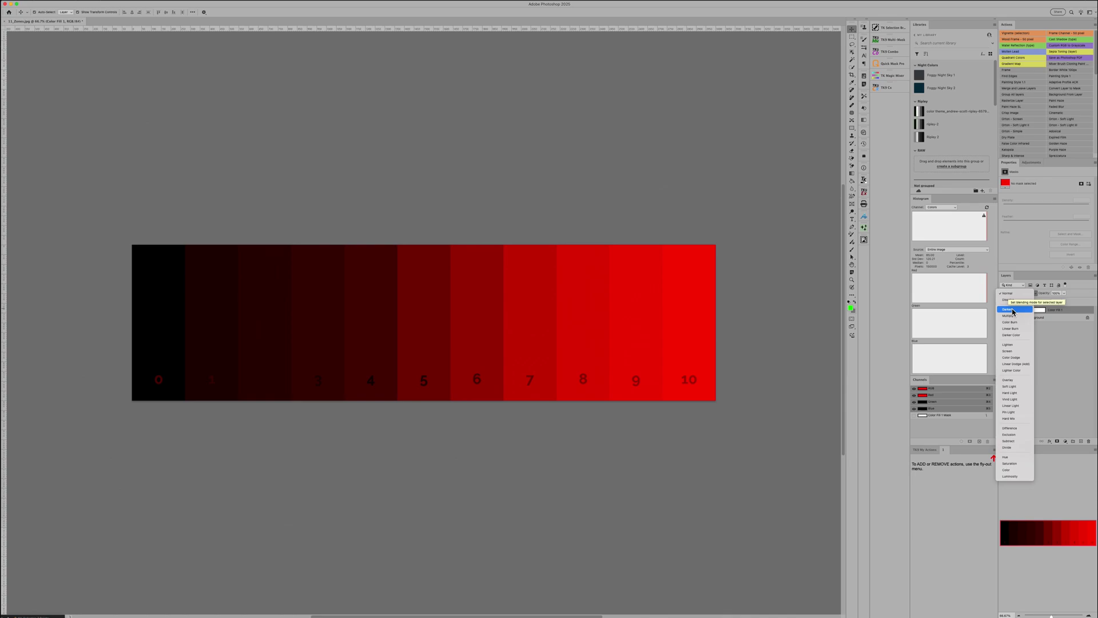
pyautogui.click(1013, 310)
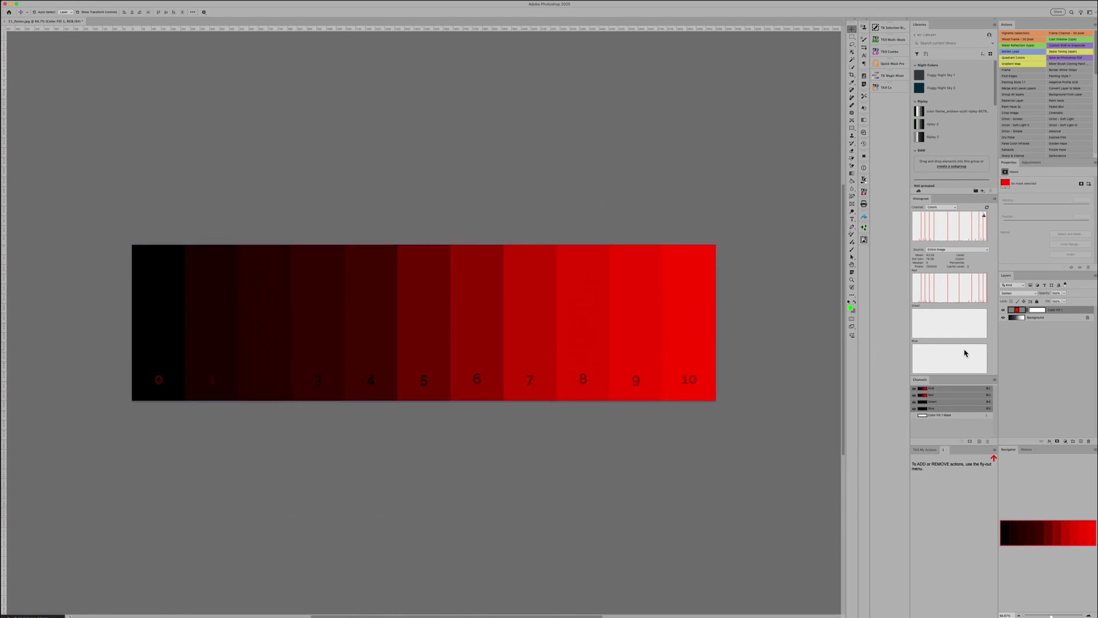
# Step: Open the fill layer's blending options, try hiding red in zone 10 with Blend If for the underlying layer, and restore the white limit
pyautogui.doubleClick(1071, 312)
pyautogui.moveTo(802, 107); pyautogui.dragTo(628, 83)
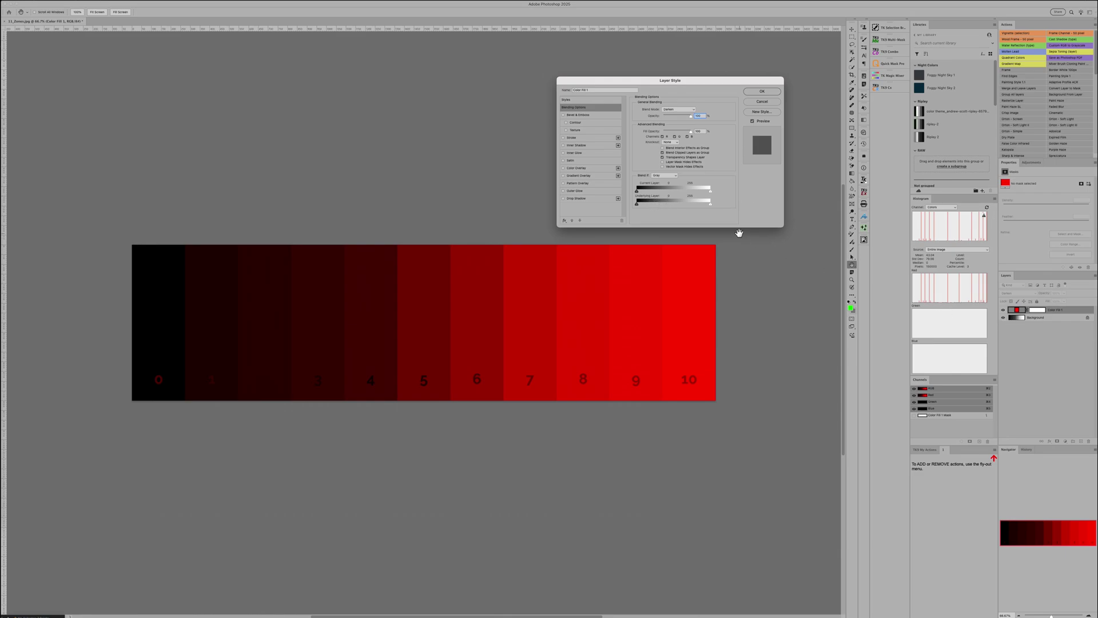
pyautogui.moveTo(710, 205)
pyautogui.mouseDown()
pyautogui.moveTo(680, 207)
pyautogui.moveTo(711, 206)
pyautogui.mouseUp()
pyautogui.moveTo(637, 206)
pyautogui.mouseDown()
pyautogui.moveTo(669, 206)
pyautogui.moveTo(628, 208)
pyautogui.mouseUp()
pyautogui.moveTo(711, 206); pyautogui.dragTo(709, 207)
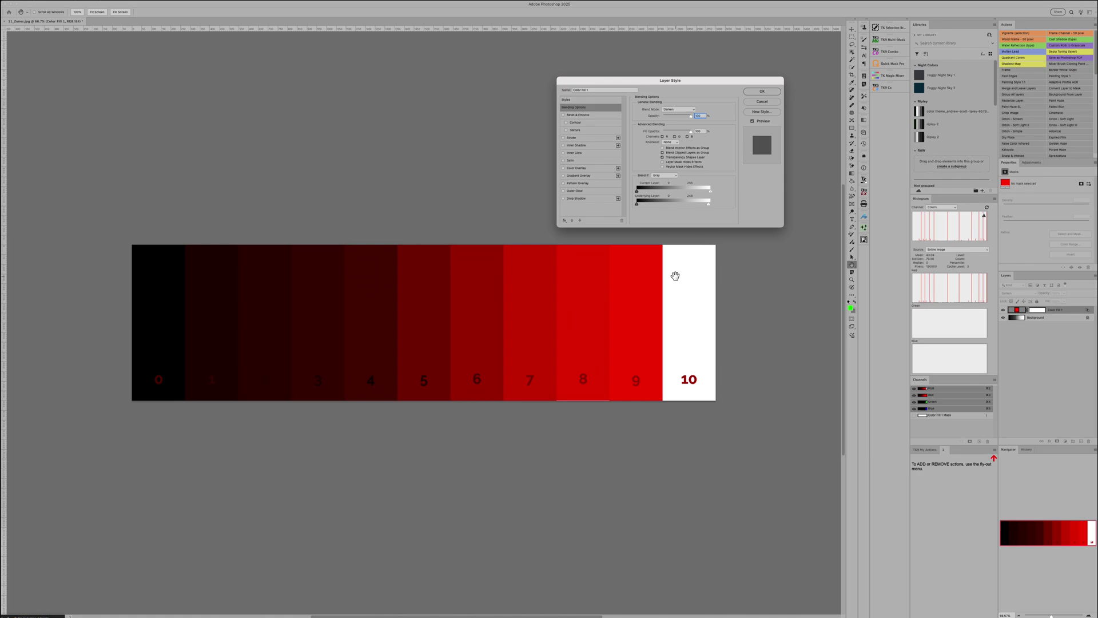
pyautogui.moveTo(708, 207)
pyautogui.mouseDown()
pyautogui.moveTo(695, 207)
pyautogui.moveTo(728, 210)
pyautogui.mouseUp()
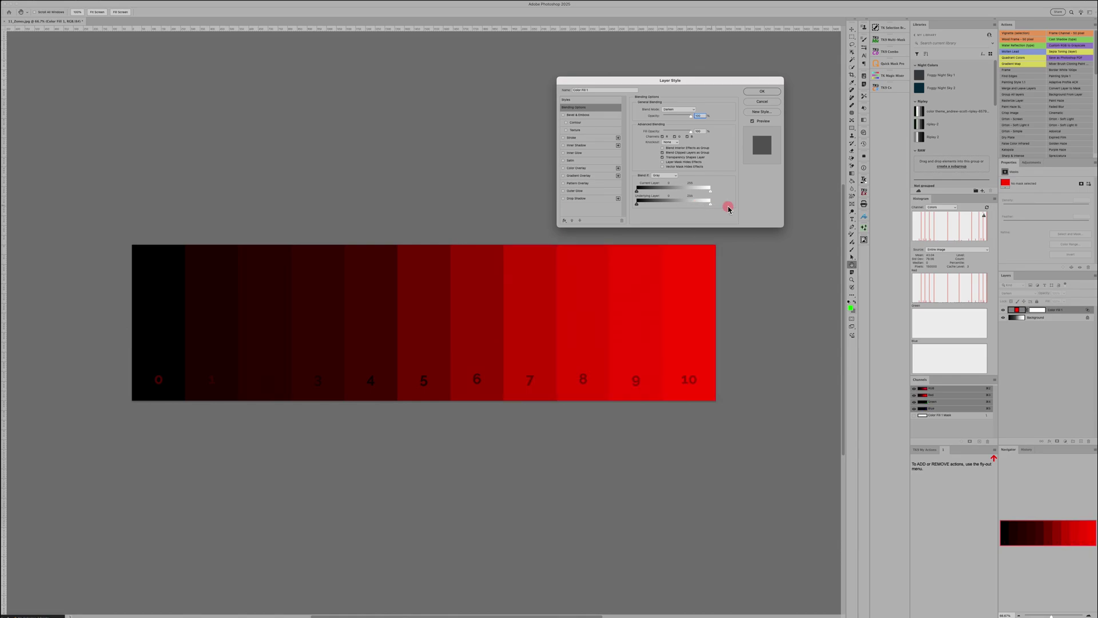
# Step: Try limiting the red to zones 4 to 6 with both Underlying Layer Blend If sliders, and restore their full range
pyautogui.moveTo(637, 206); pyautogui.dragTo(695, 207)
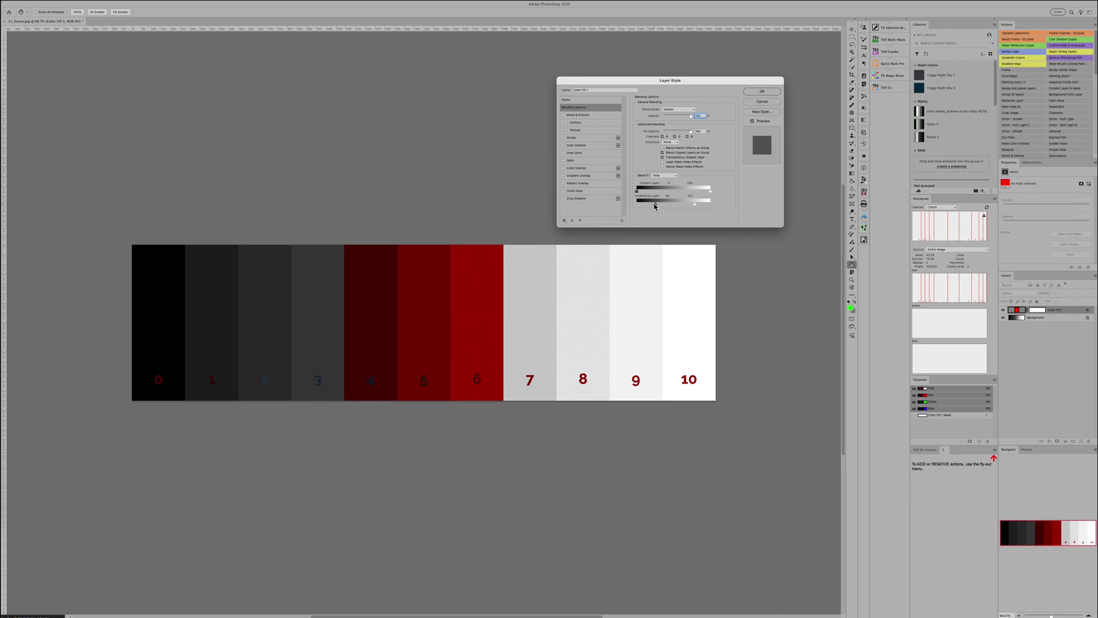
pyautogui.moveTo(655, 205); pyautogui.dragTo(625, 204)
pyautogui.moveTo(695, 204); pyautogui.dragTo(730, 207)
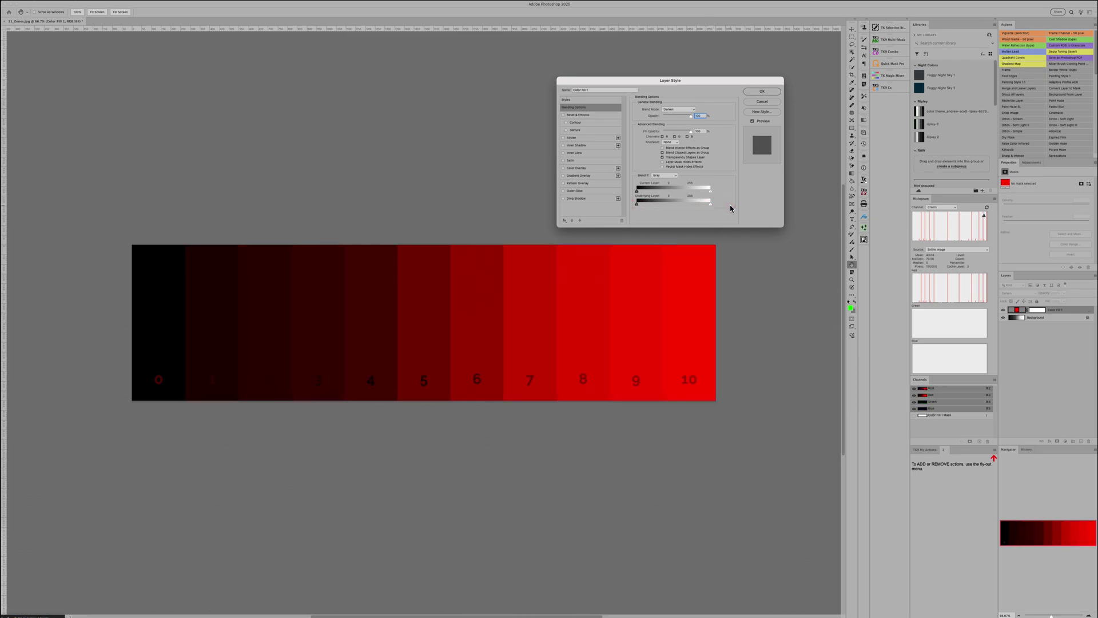
# Step: Try splitting the Underlying Layer Blend If sliders for gradual shadow and highlight transitions, and discard the layer style changes
pyautogui.press('alt')
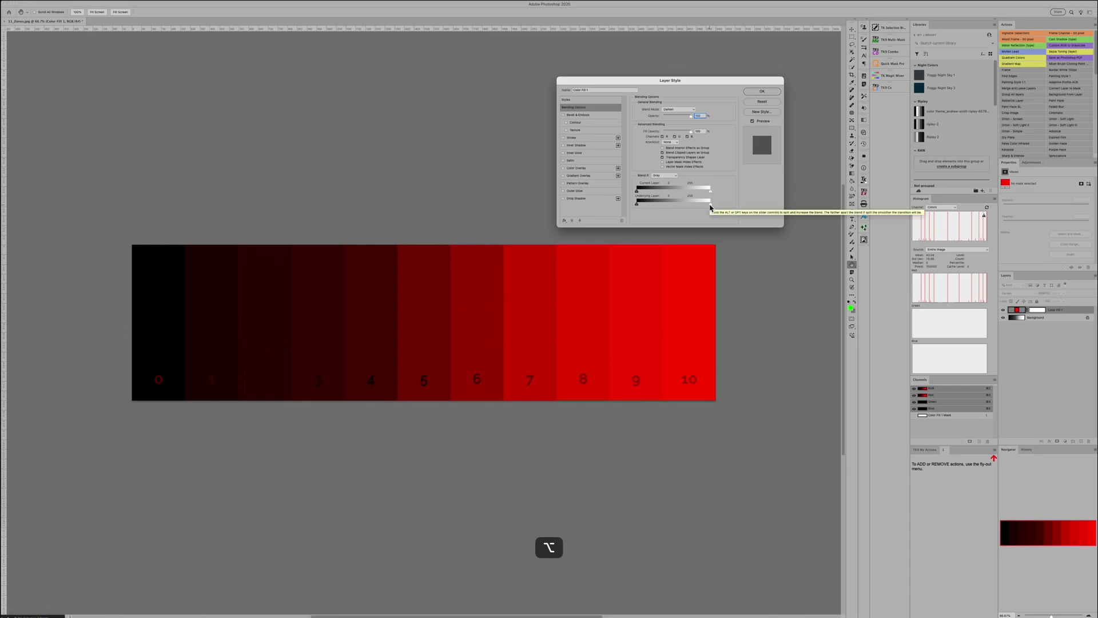
pyautogui.moveTo(709, 208)
pyautogui.mouseDown()
pyautogui.moveTo(693, 207)
pyautogui.moveTo(713, 207)
pyautogui.mouseUp()
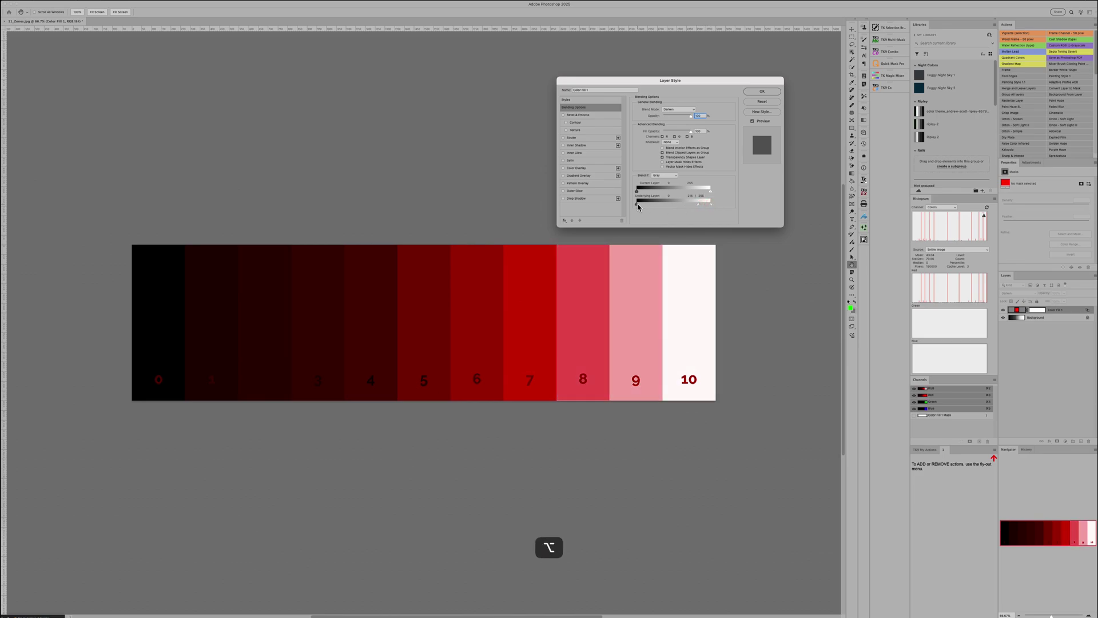
pyautogui.moveTo(636, 205); pyautogui.dragTo(663, 207)
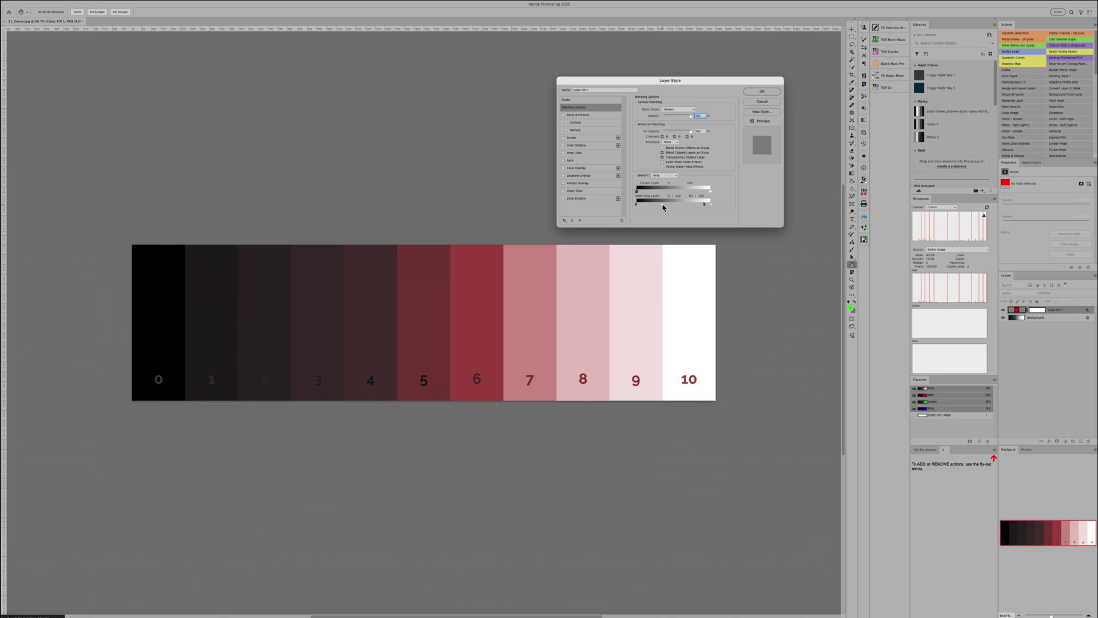
pyautogui.click(761, 102)
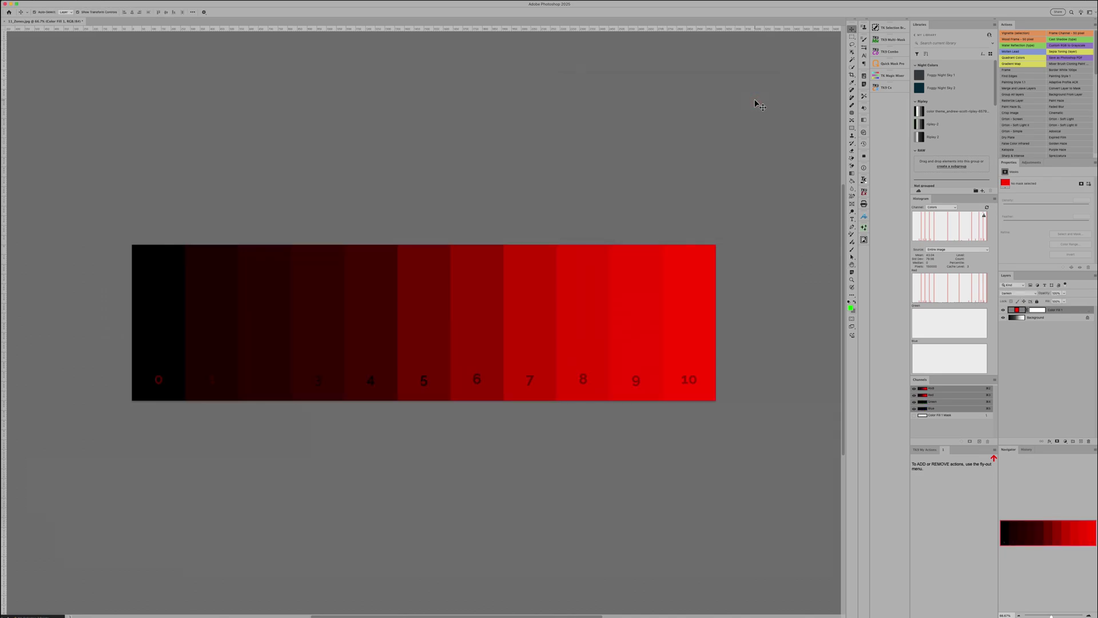
# Step: Set the red fill layer's blend mode to Multiply
pyautogui.click(1010, 293)
pyautogui.click(1010, 300)
pyautogui.click(1008, 294)
pyautogui.click(1009, 288)
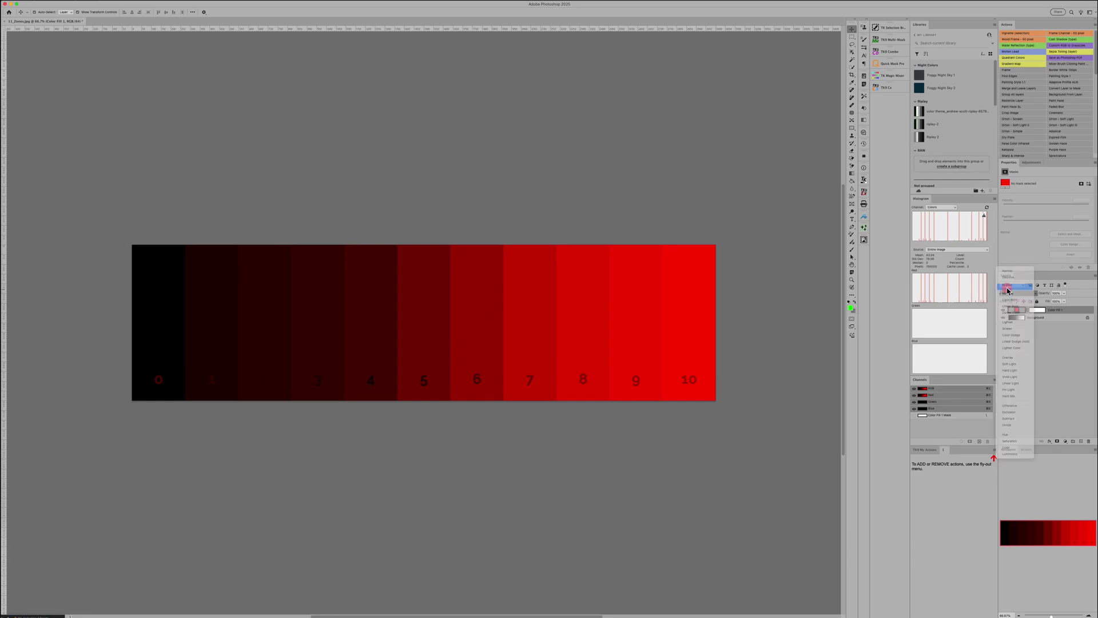
pyautogui.click(1010, 296)
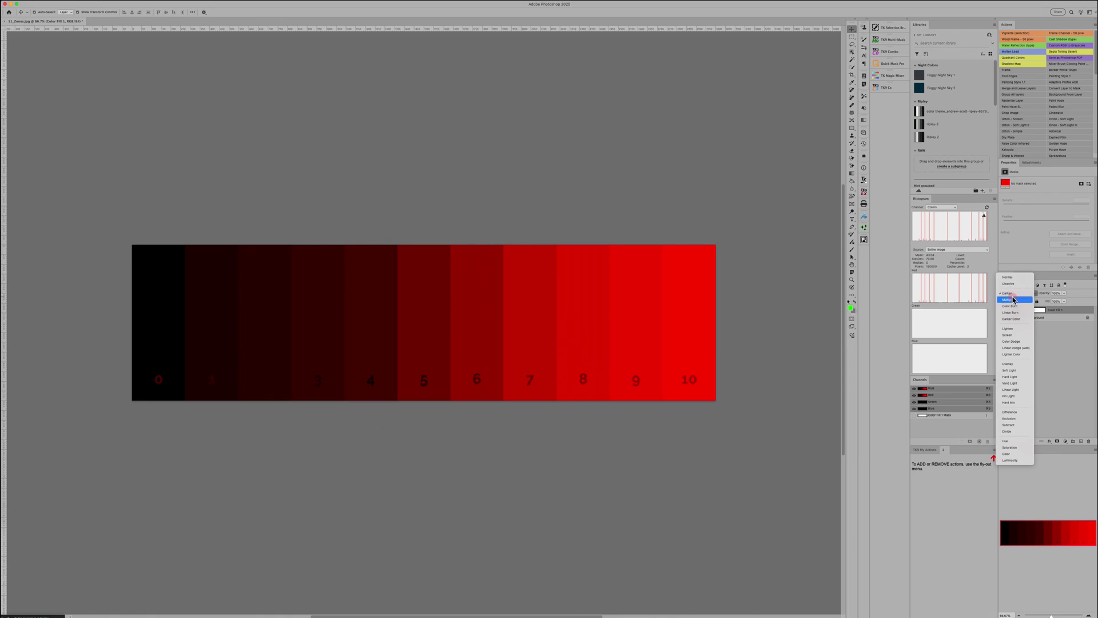
pyautogui.click(1014, 299)
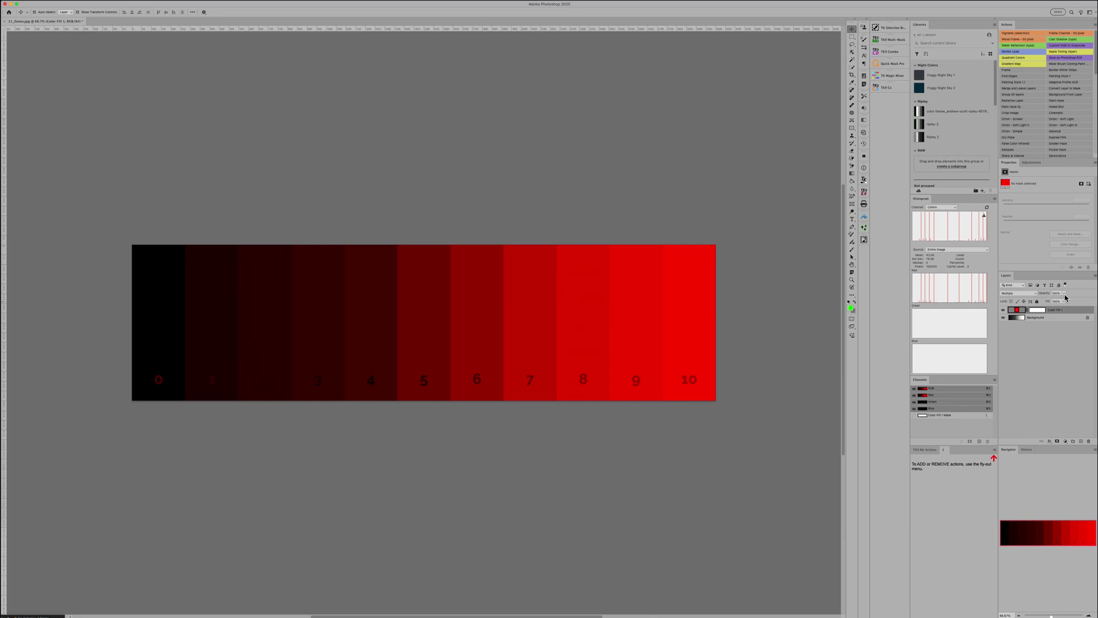
# Step: Try the split Underlying Layer Blend If sliders on the Multiply fill layer, and cancel the layer style changes
pyautogui.doubleClick(1074, 312)
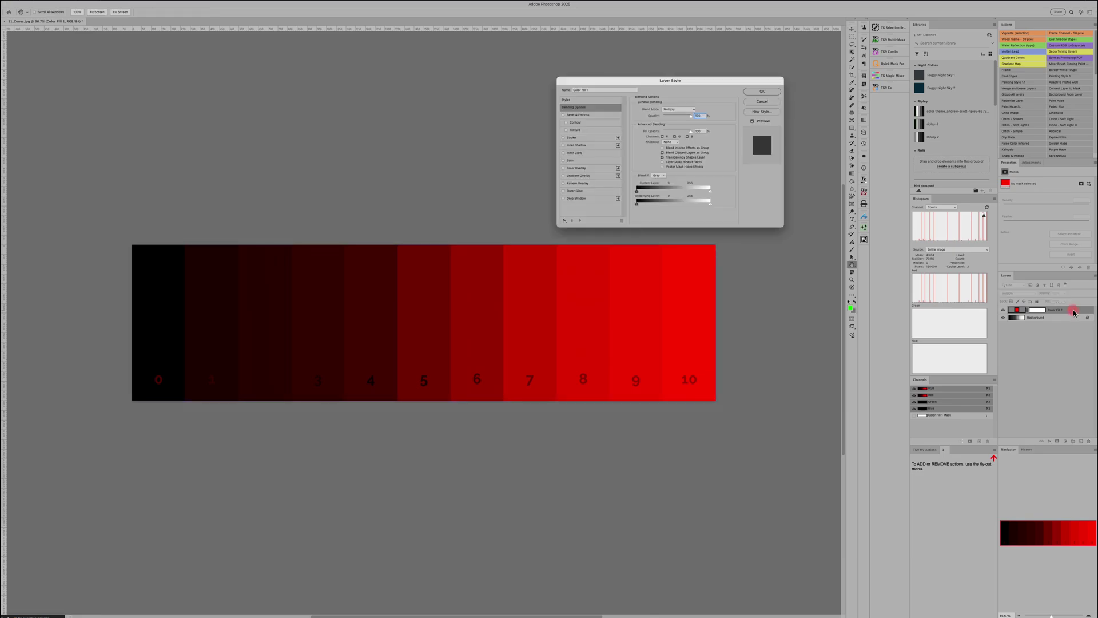
pyautogui.moveTo(713, 205)
pyautogui.mouseDown()
pyautogui.moveTo(687, 204)
pyautogui.moveTo(711, 206)
pyautogui.mouseUp()
pyautogui.press('alt')
pyautogui.moveTo(638, 205)
pyautogui.mouseDown()
pyautogui.moveTo(675, 208)
pyautogui.moveTo(633, 205)
pyautogui.mouseUp()
pyautogui.click(754, 103)
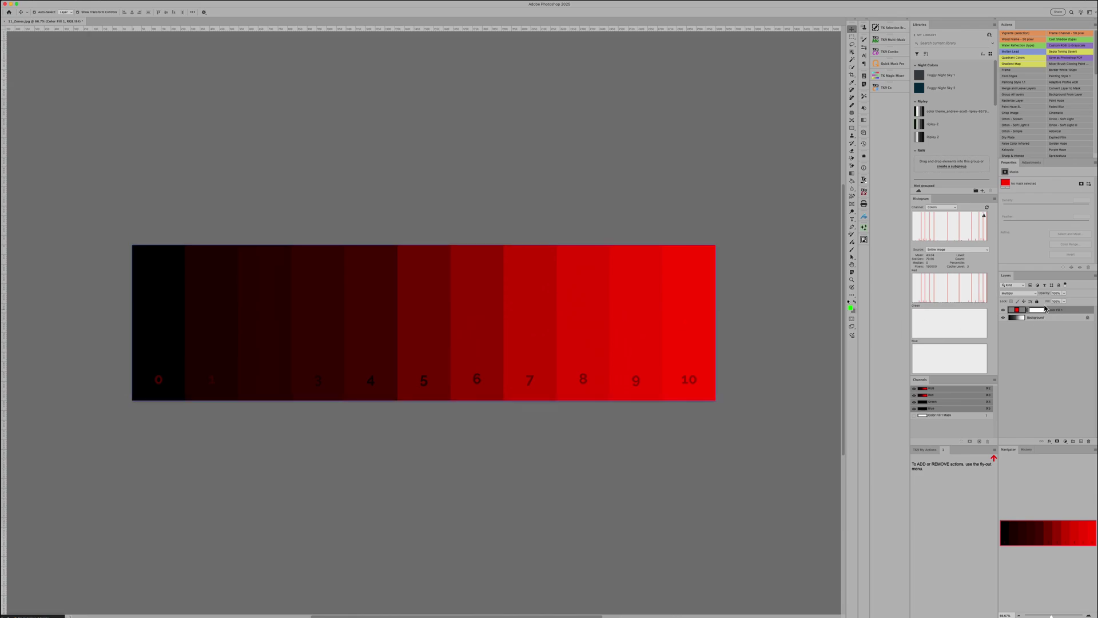
# Step: Try the Color Burn blend mode on the red fill layer, and switch it to Linear Burn
pyautogui.click(1022, 294)
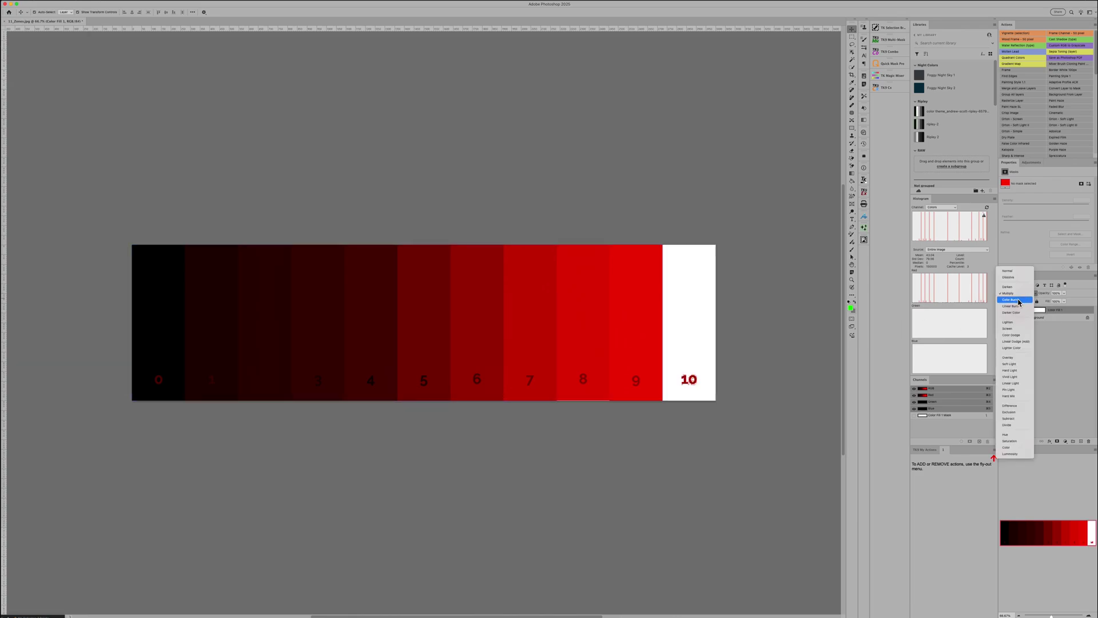
pyautogui.click(1019, 300)
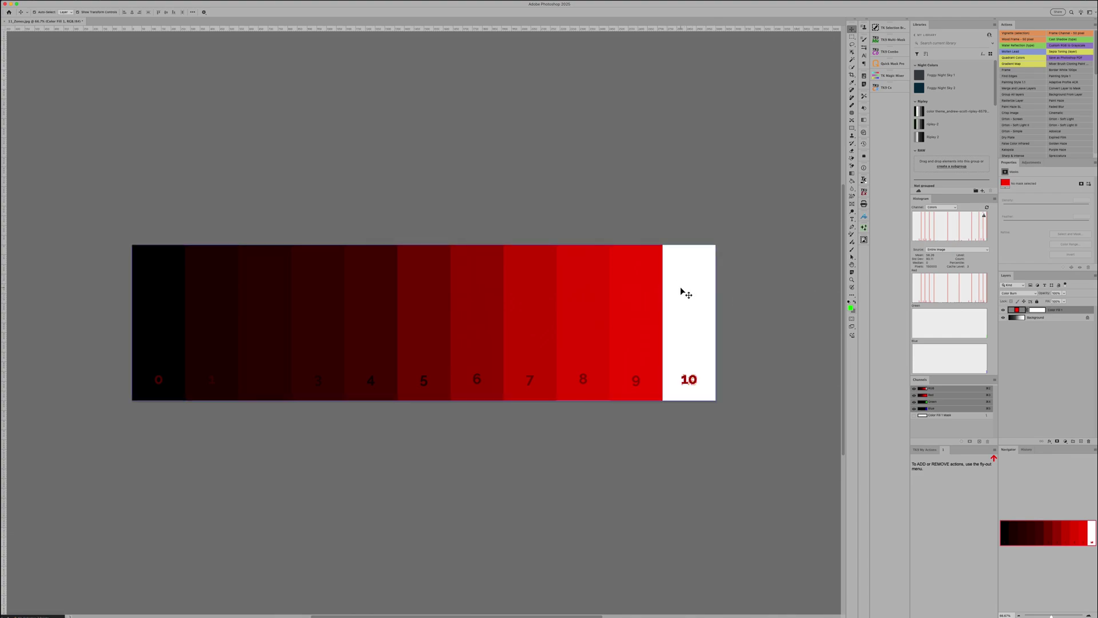
pyautogui.click(1032, 294)
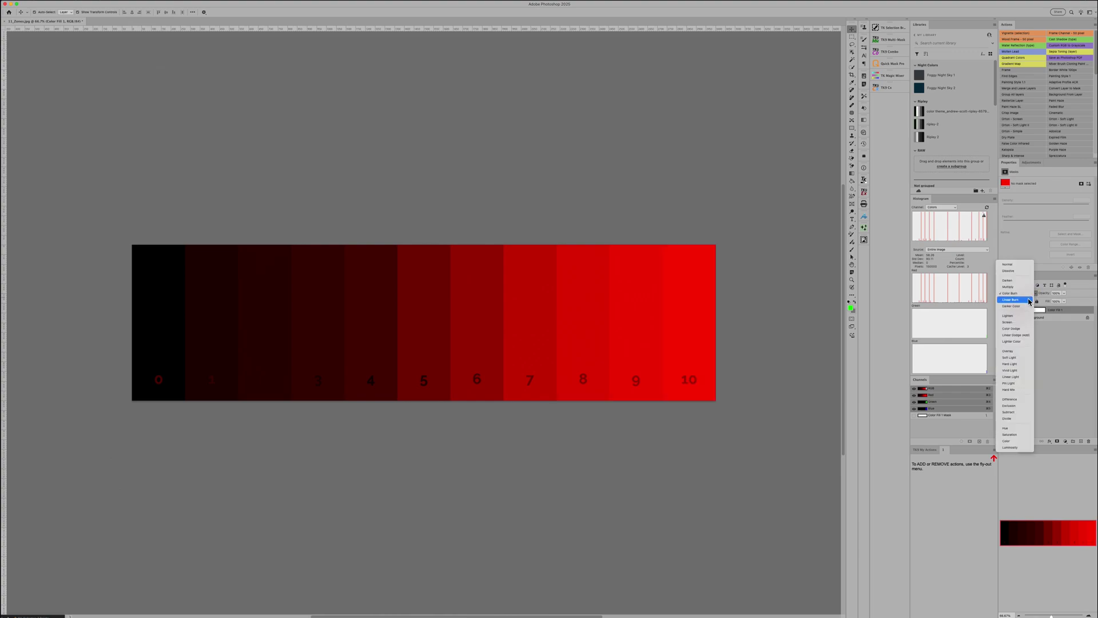
pyautogui.click(1029, 301)
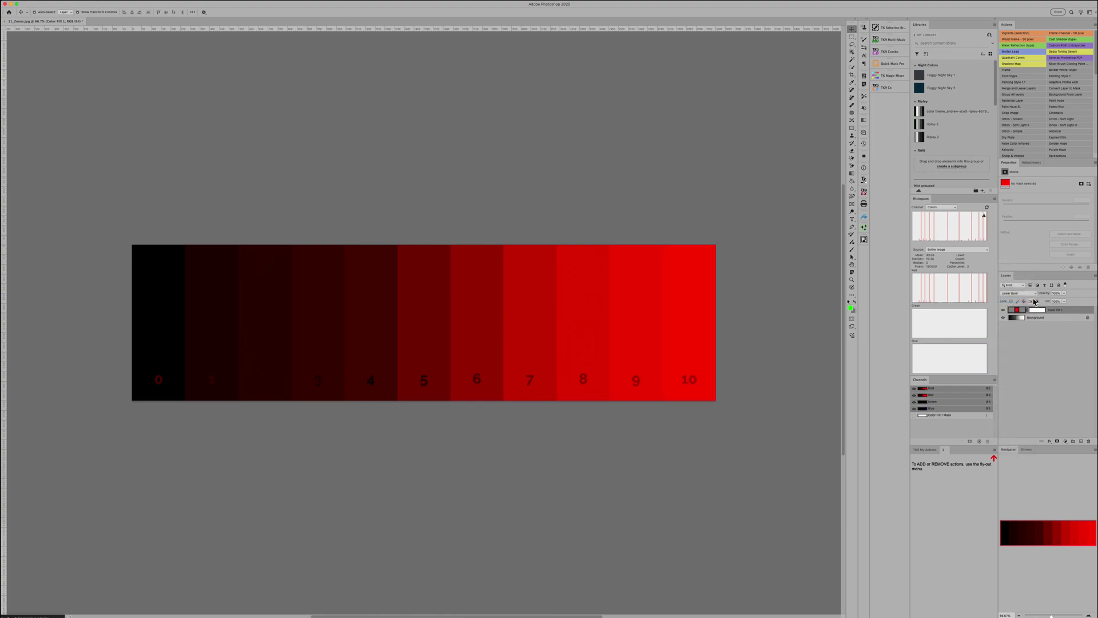
pyautogui.click(1036, 297)
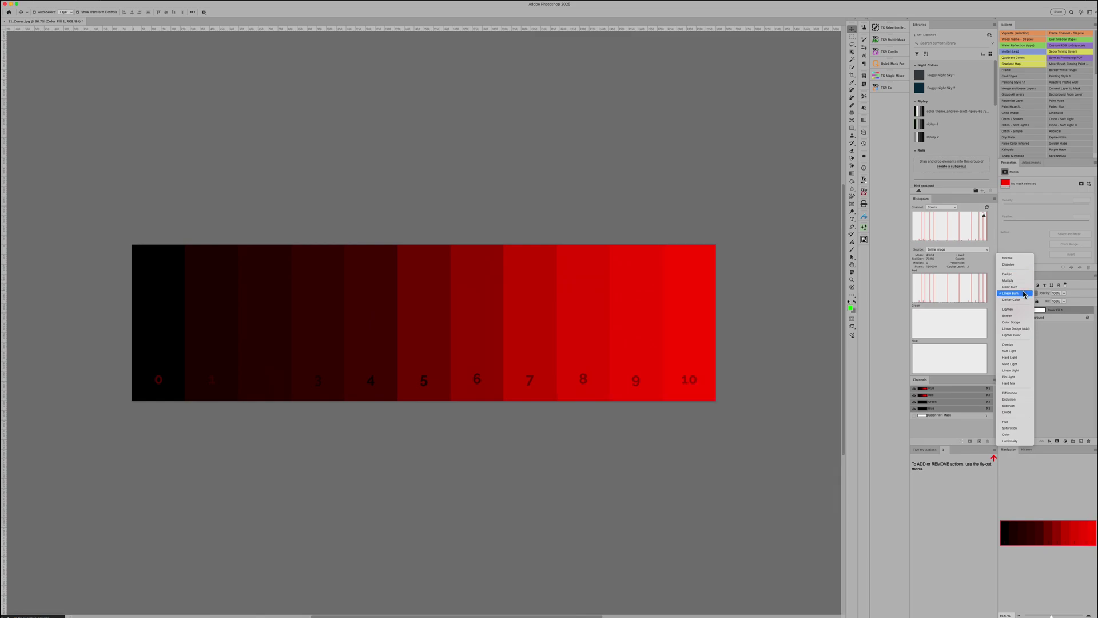
pyautogui.click(1022, 291)
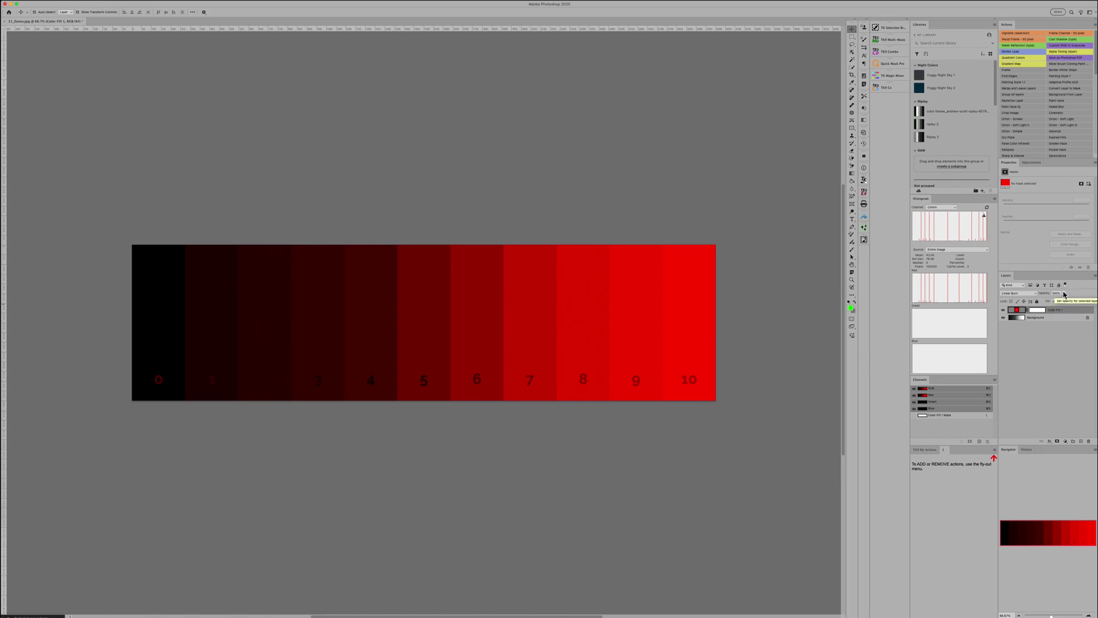
# Step: Try lowering the Linear Burn layer's Fill, and return it to 100%
pyautogui.click(1064, 293)
pyautogui.click(1063, 293)
pyautogui.click(1064, 302)
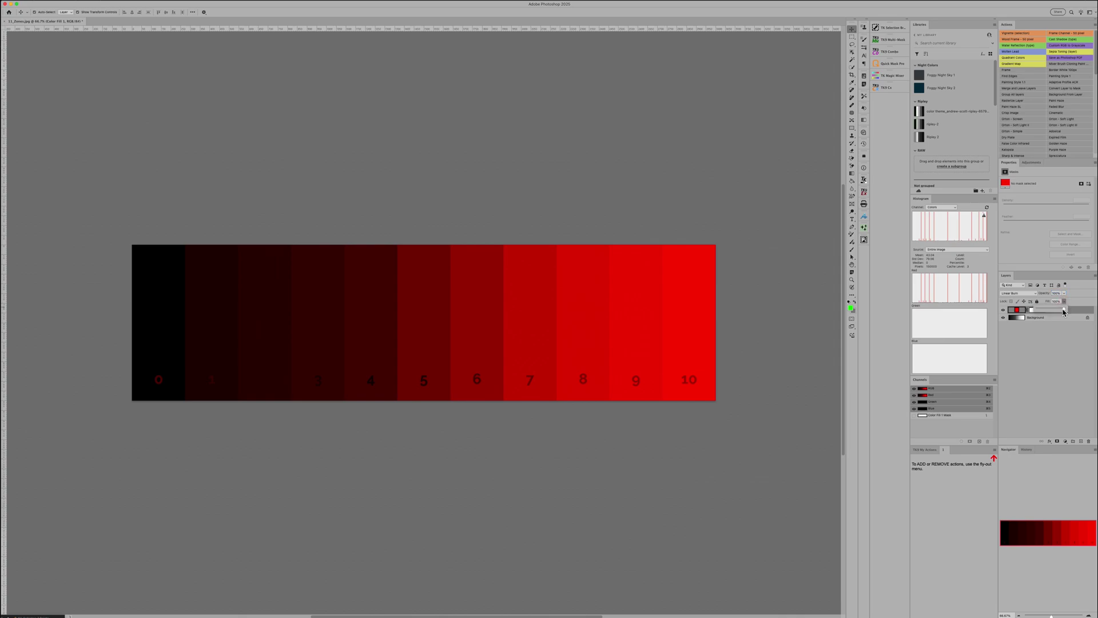
pyautogui.moveTo(1065, 311)
pyautogui.mouseDown()
pyautogui.moveTo(1036, 314)
pyautogui.moveTo(1048, 310)
pyautogui.mouseUp()
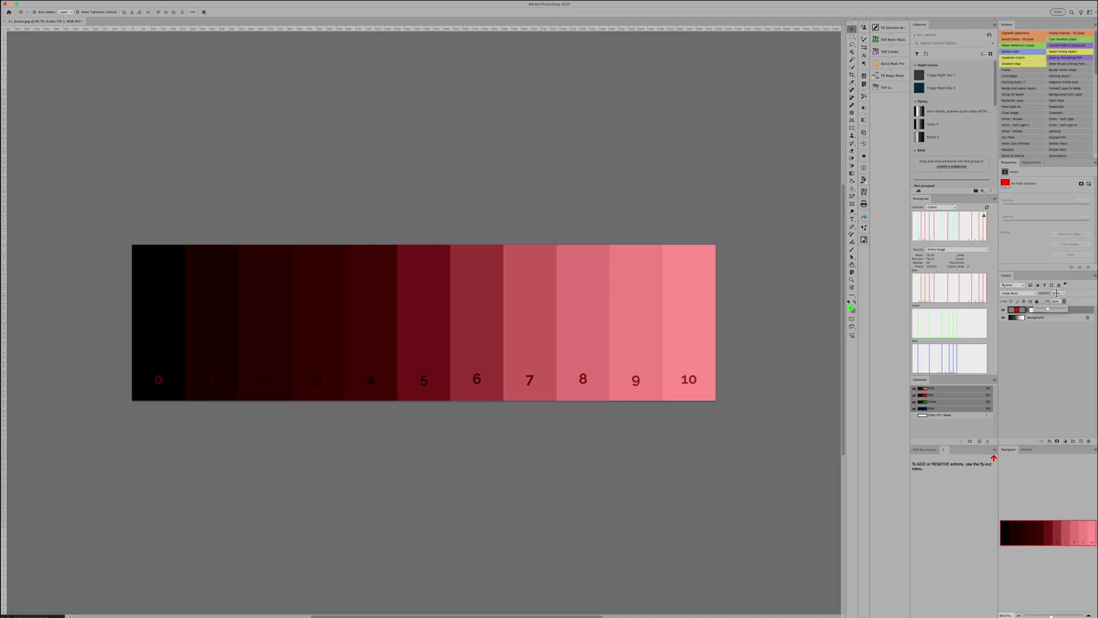
pyautogui.click(1075, 292)
pyautogui.click(1064, 302)
pyautogui.moveTo(1067, 312); pyautogui.dragTo(1081, 310)
pyautogui.click(1078, 290)
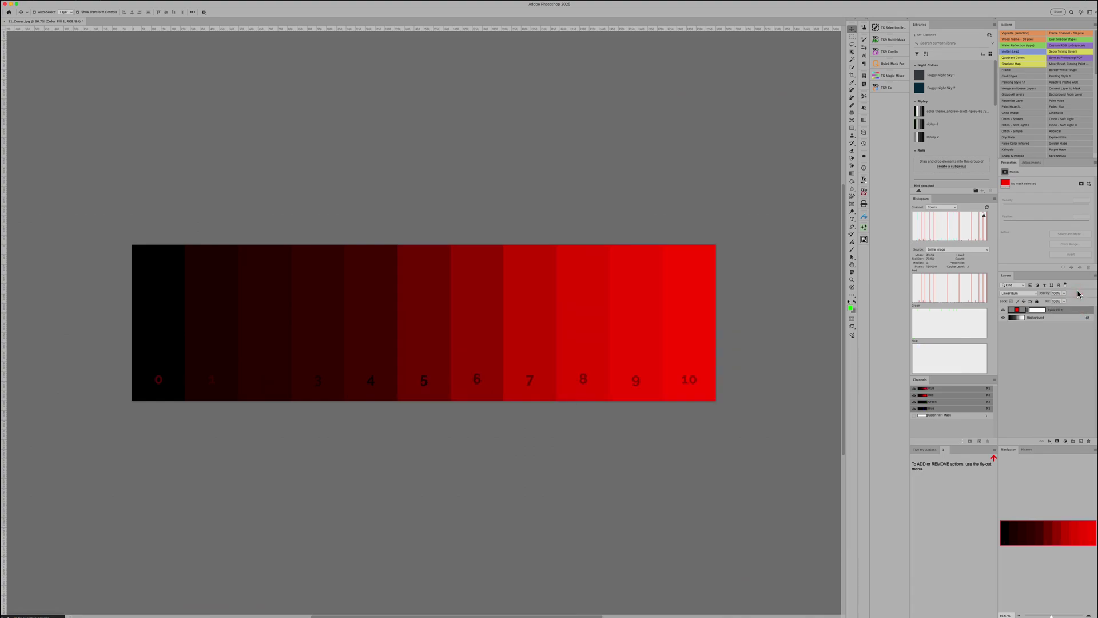
# Step: Set the red fill layer's blend mode to Darker Color and try its Fill slider, leaving Fill at 100%
pyautogui.click(1033, 293)
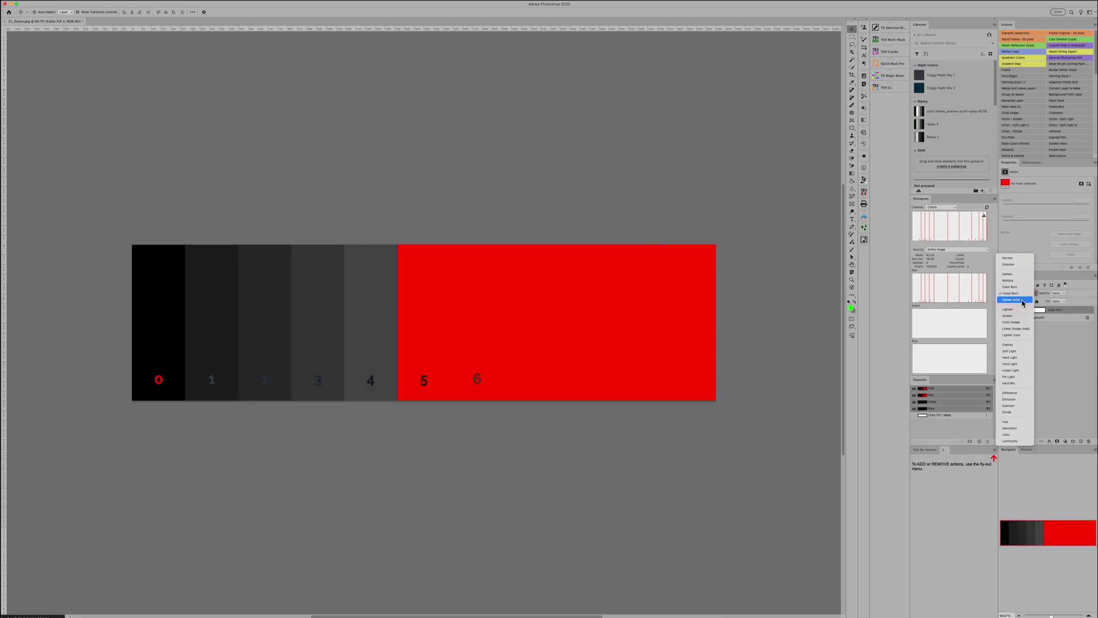
pyautogui.click(1024, 302)
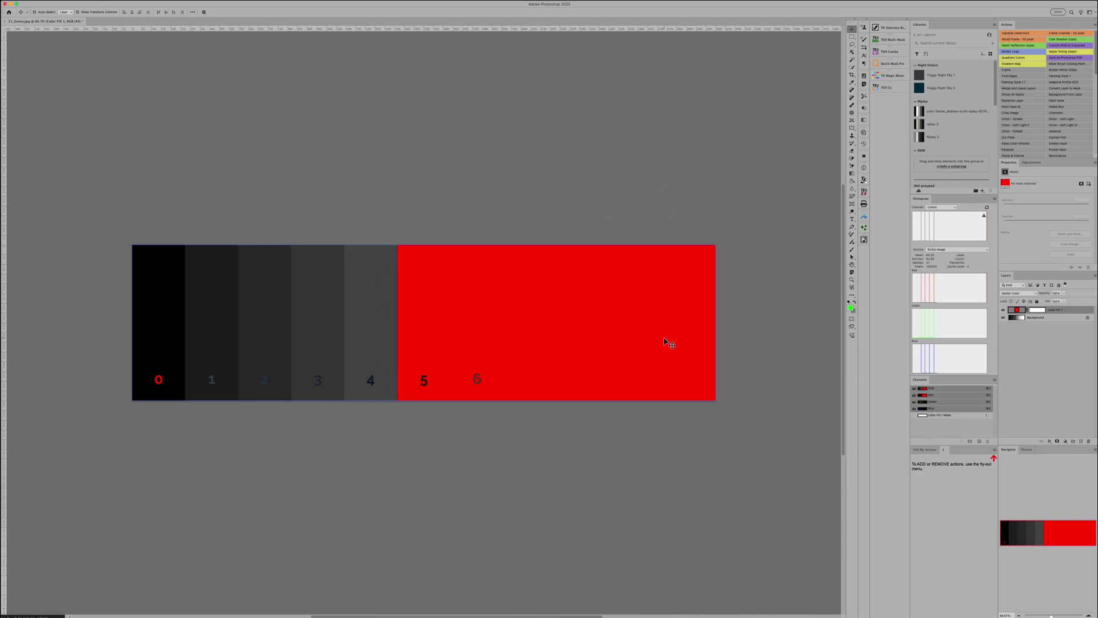
pyautogui.click(1065, 302)
pyautogui.moveTo(1066, 312)
pyautogui.mouseDown()
pyautogui.moveTo(1043, 310)
pyautogui.moveTo(1076, 310)
pyautogui.mouseUp()
pyautogui.click(1074, 336)
# Step: Open the Darker Color layer's blending options, try a lower Fill Opacity, and restore it to 100%
pyautogui.doubleClick(1074, 312)
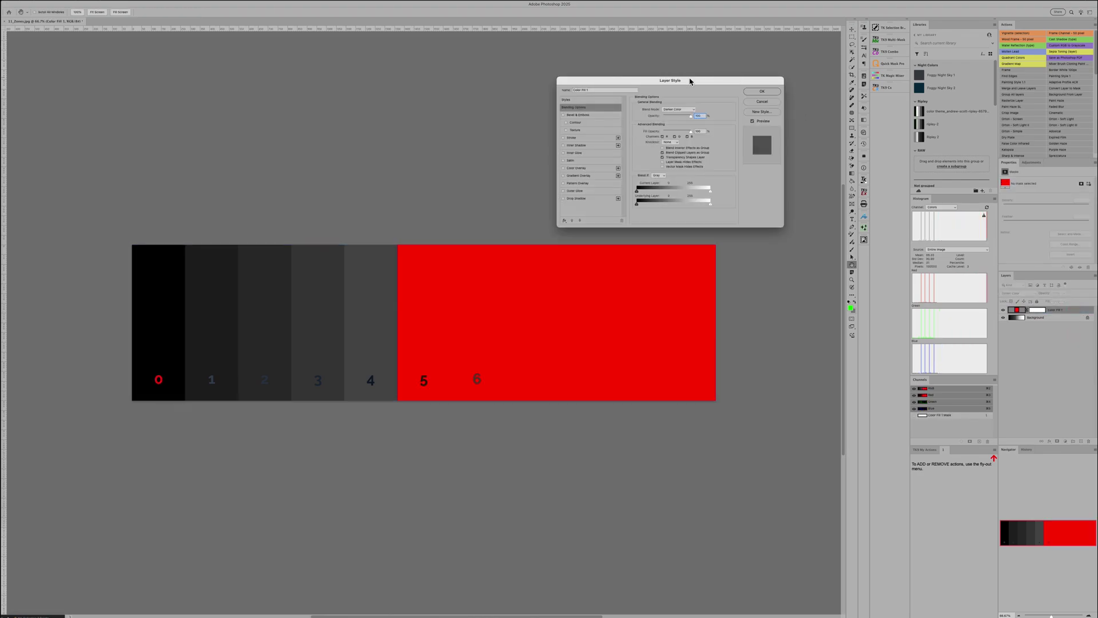
pyautogui.moveTo(690, 133); pyautogui.dragTo(681, 133)
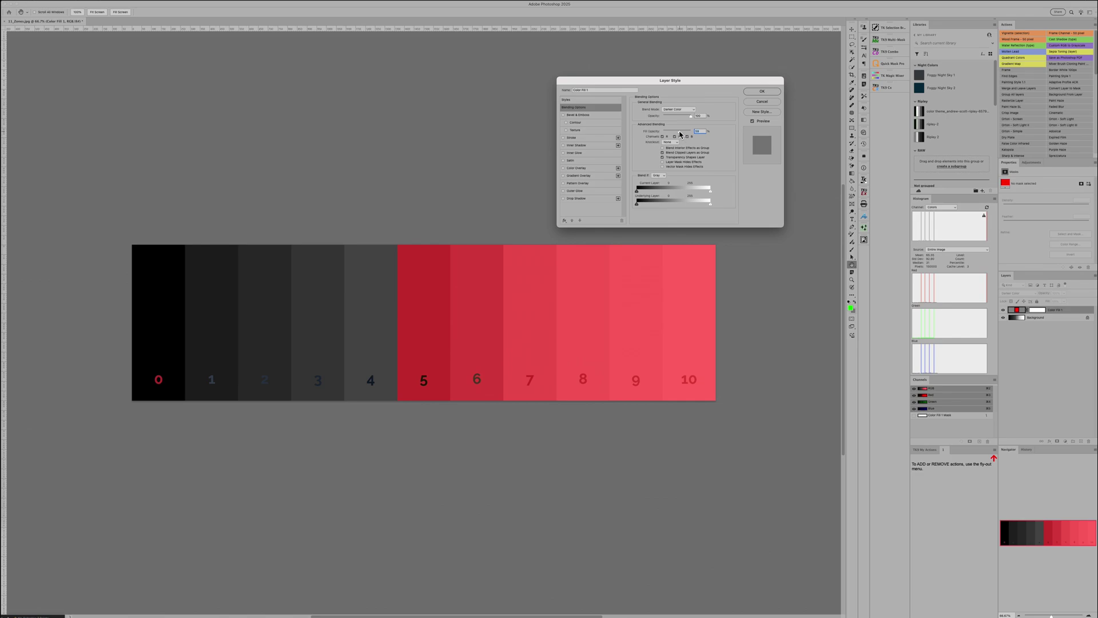
pyautogui.moveTo(681, 134)
pyautogui.mouseDown()
pyautogui.moveTo(668, 135)
pyautogui.moveTo(699, 138)
pyautogui.moveTo(681, 116)
pyautogui.moveTo(668, 118)
pyautogui.moveTo(695, 116)
pyautogui.moveTo(676, 129)
pyautogui.moveTo(692, 132)
pyautogui.mouseUp()
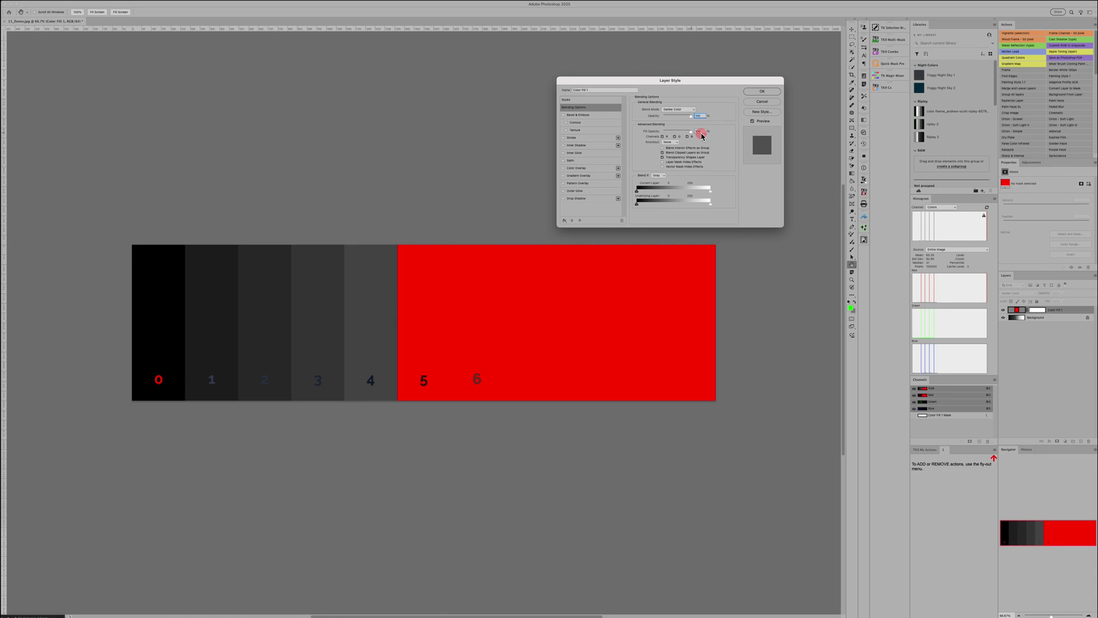
# Step: Try the underlying layer's Blend If highlight slider, leaving it at 255, and set the red fill layer's blend mode to Lighten
pyautogui.moveTo(710, 204)
pyautogui.mouseDown()
pyautogui.moveTo(669, 204)
pyautogui.moveTo(729, 210)
pyautogui.mouseUp()
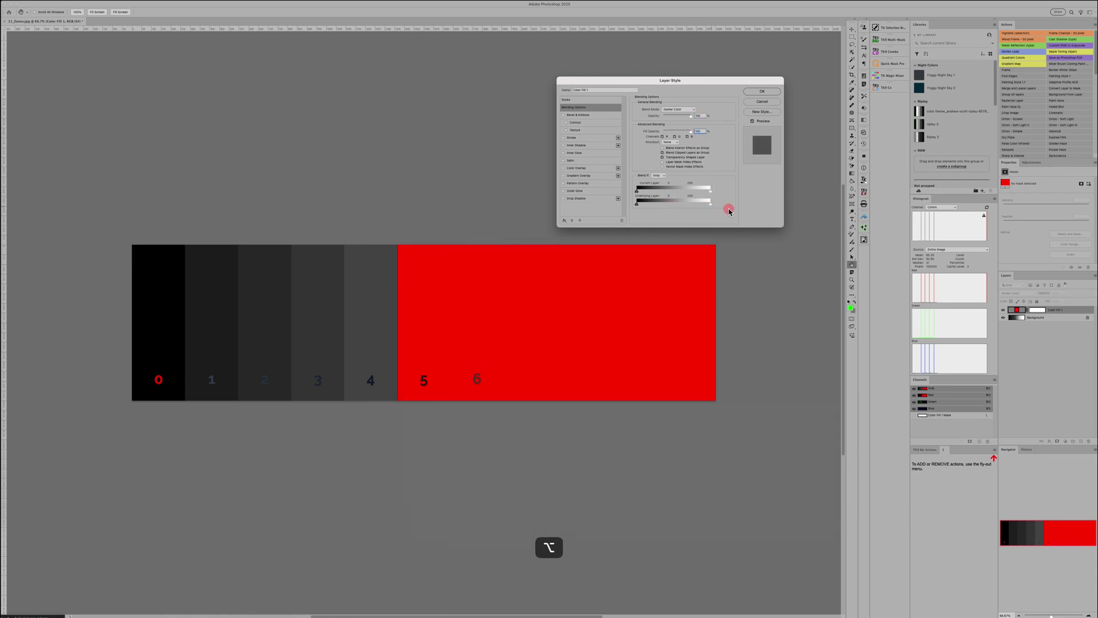
pyautogui.click(759, 93)
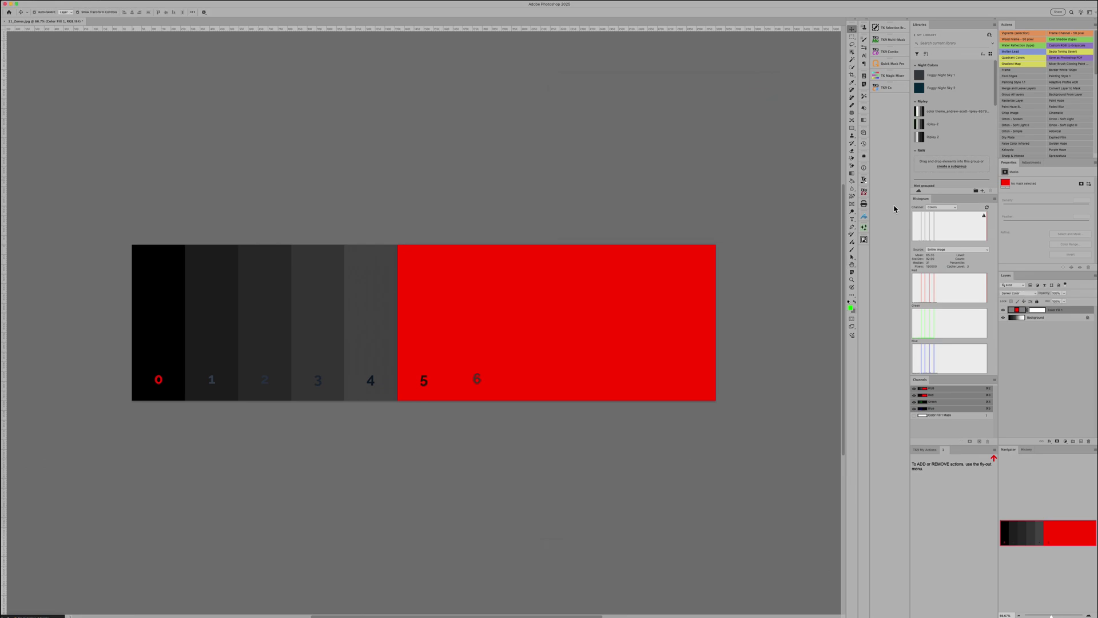
pyautogui.click(1024, 295)
pyautogui.click(1017, 303)
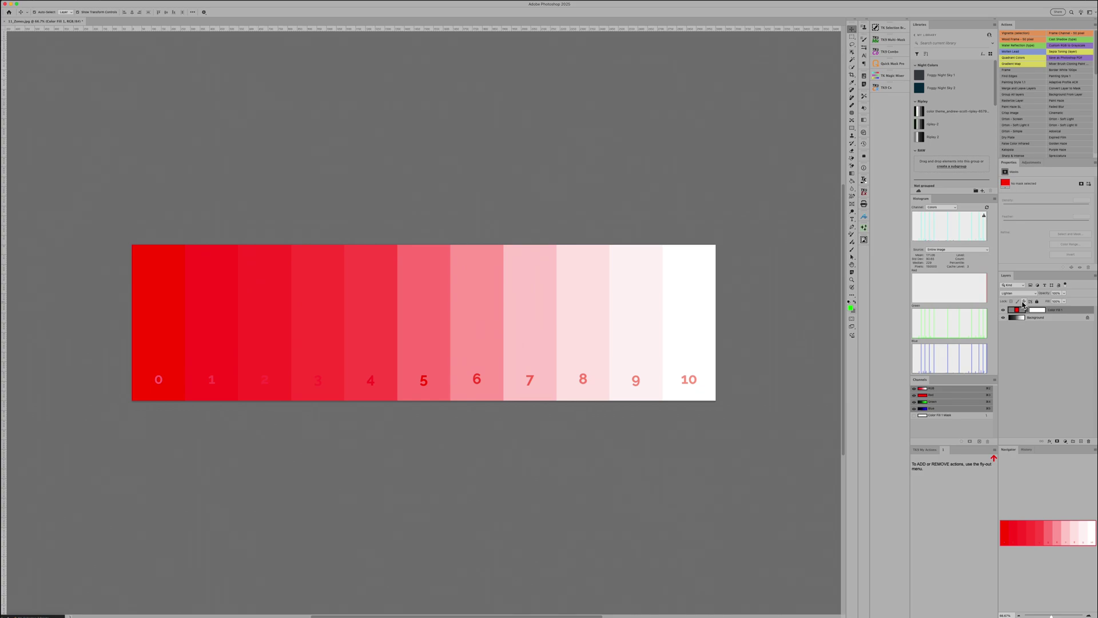
# Step: Check the Lighten layer's blending options without changing them, and set the red fill layer's blend mode to Screen
pyautogui.doubleClick(1071, 312)
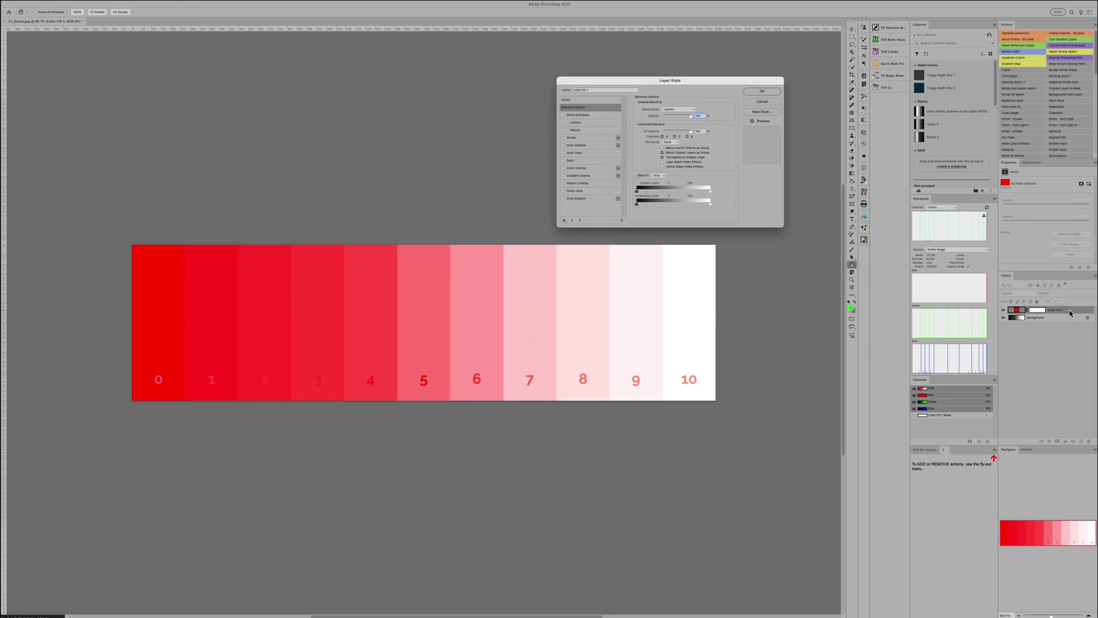
pyautogui.click(762, 101)
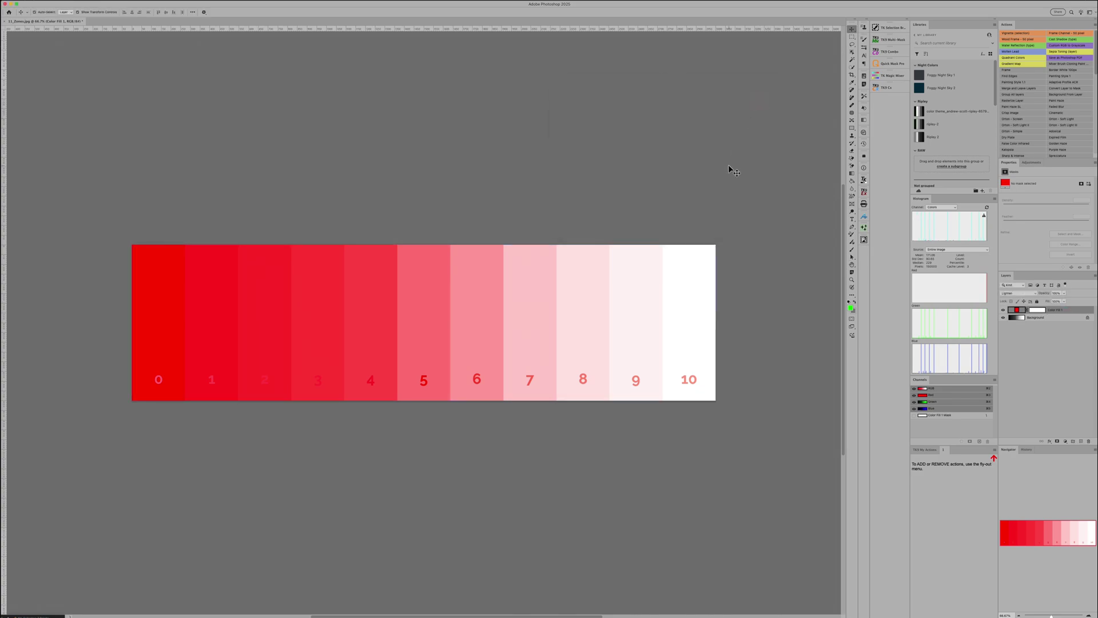
pyautogui.click(1015, 294)
pyautogui.click(1055, 356)
pyautogui.click(1020, 294)
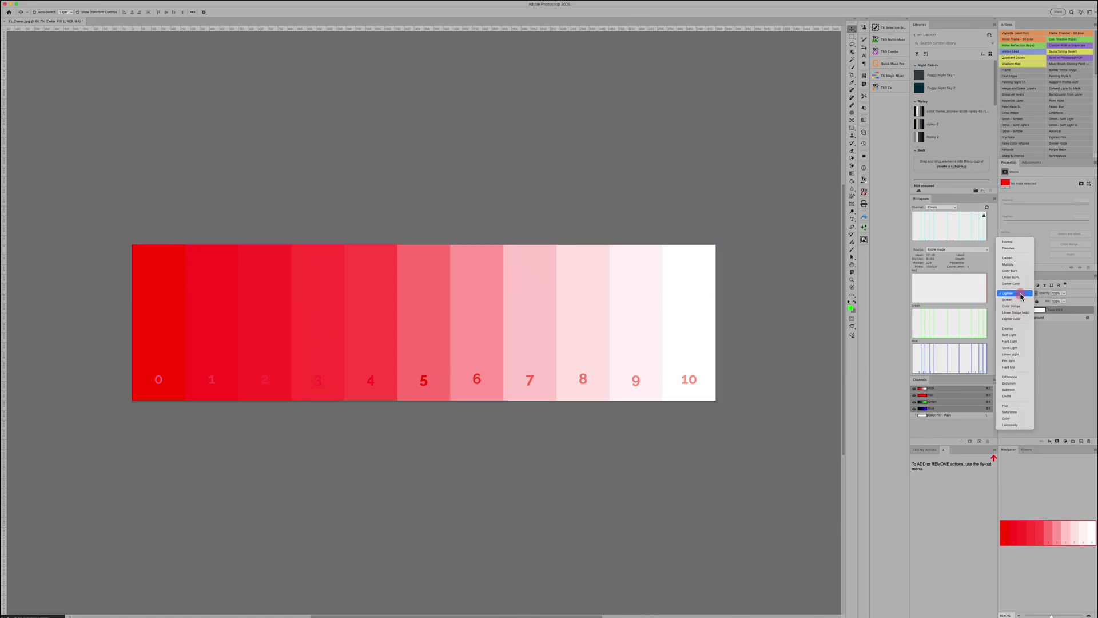
pyautogui.click(1017, 299)
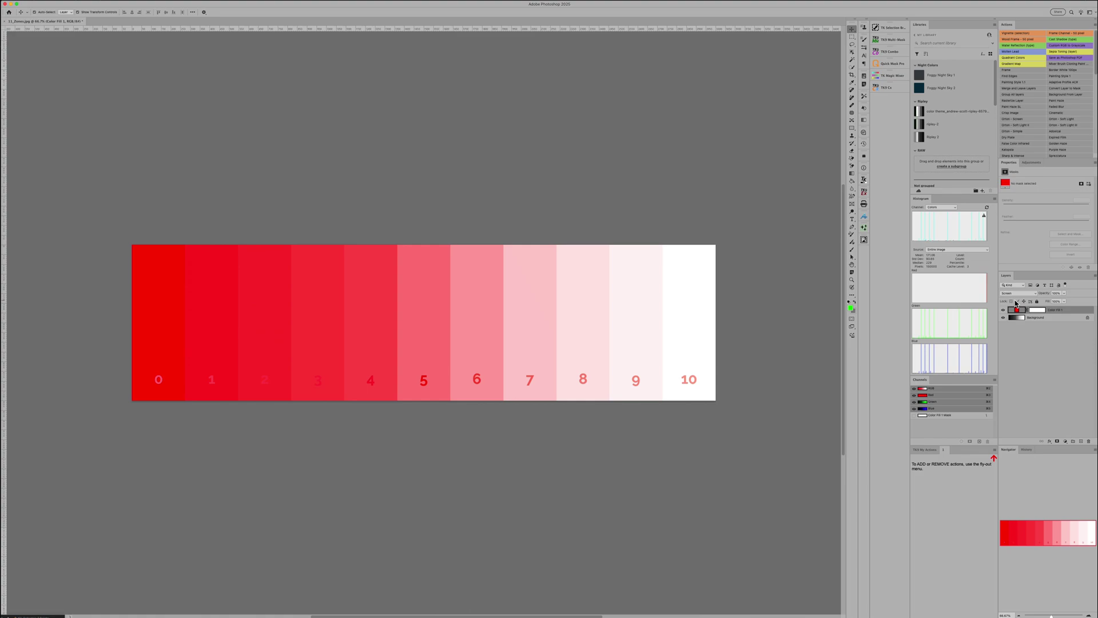
# Step: Try the Overlay blend mode on the red fill layer, and switch it to Soft Light
pyautogui.click(1017, 298)
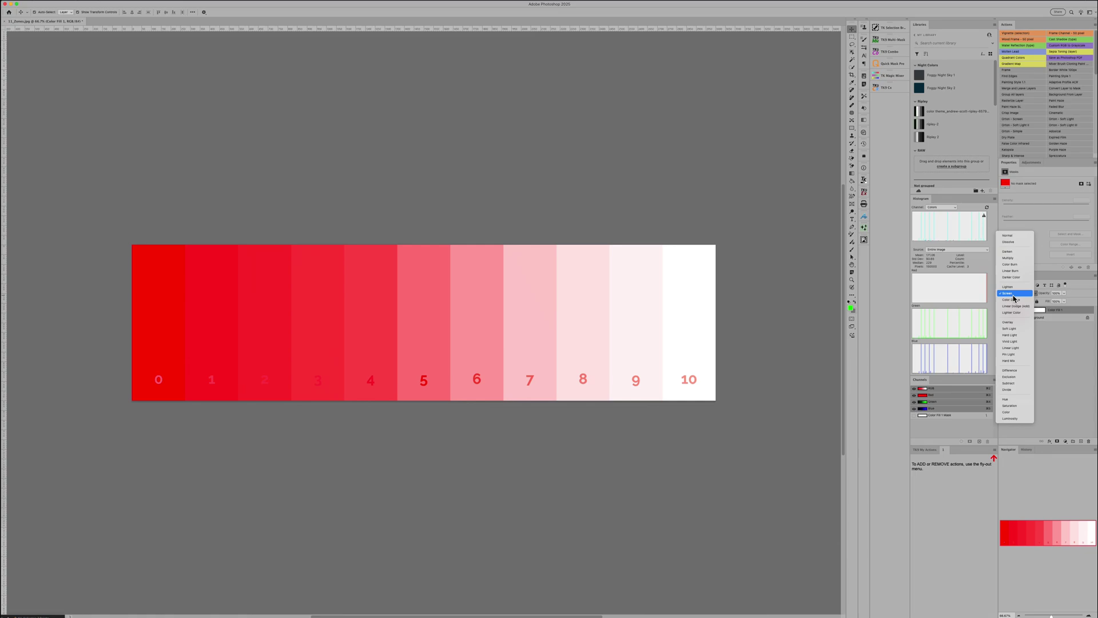
pyautogui.click(1012, 324)
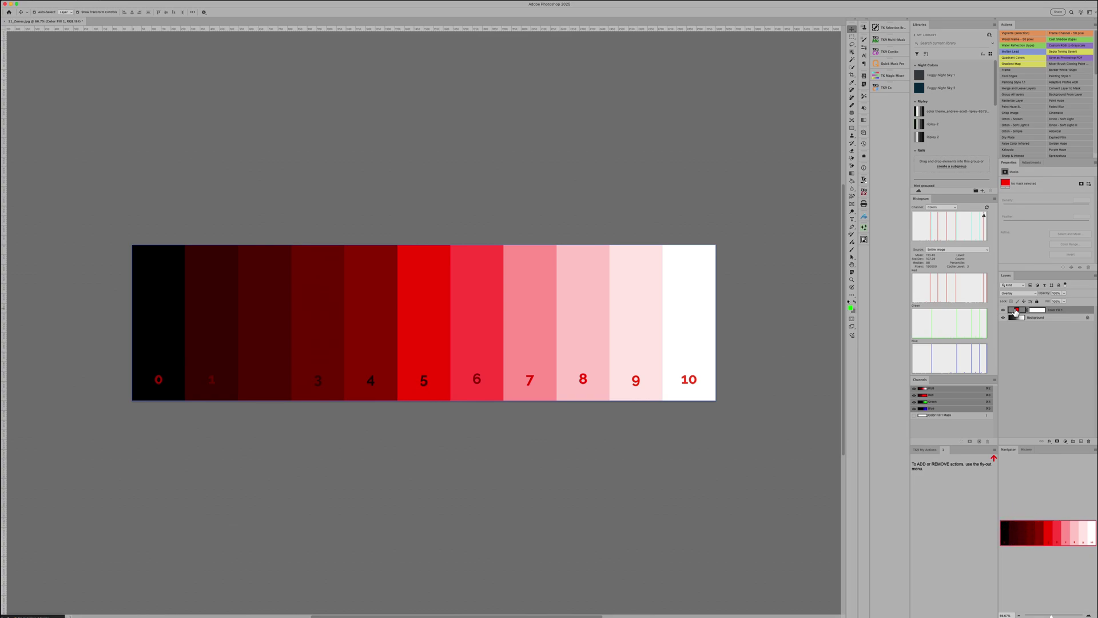
pyautogui.click(1017, 293)
pyautogui.click(1016, 301)
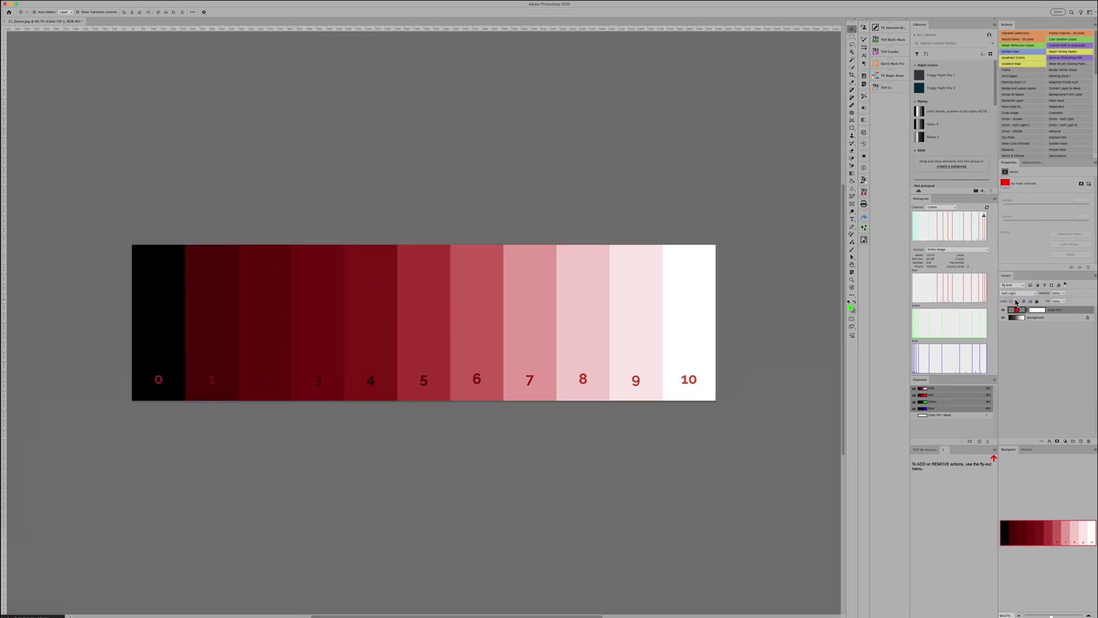